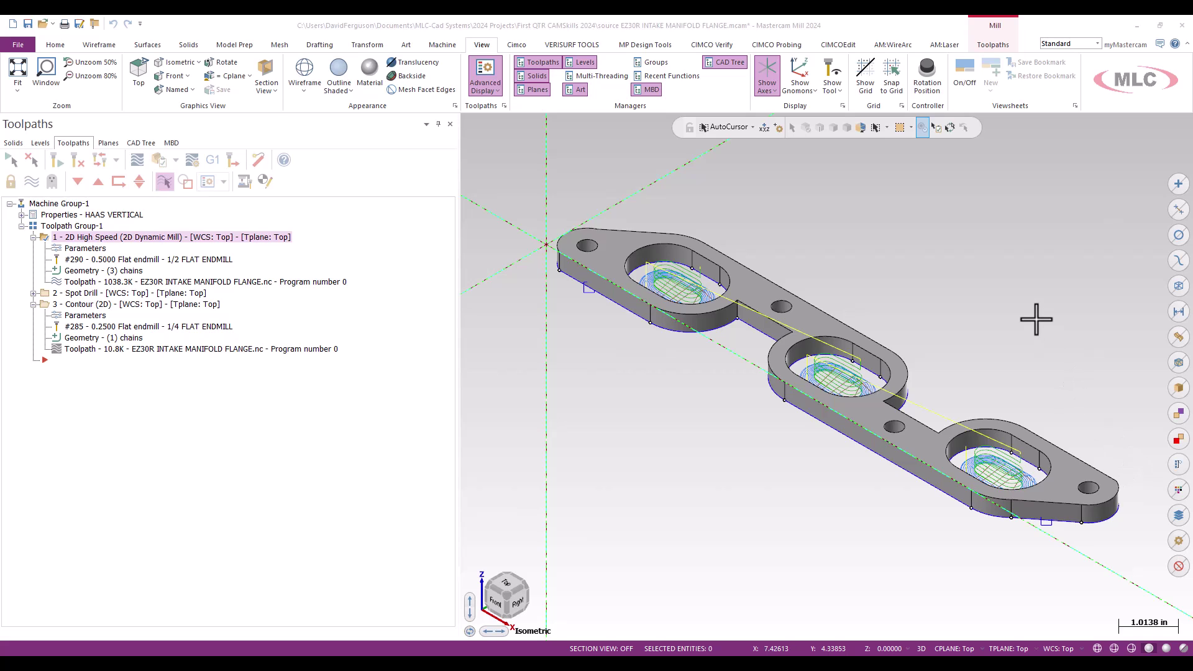
Step: Review the 2D Dynamic Mill operation's tool, cut parameters, linking parameters and entry motion settings
click(87, 249)
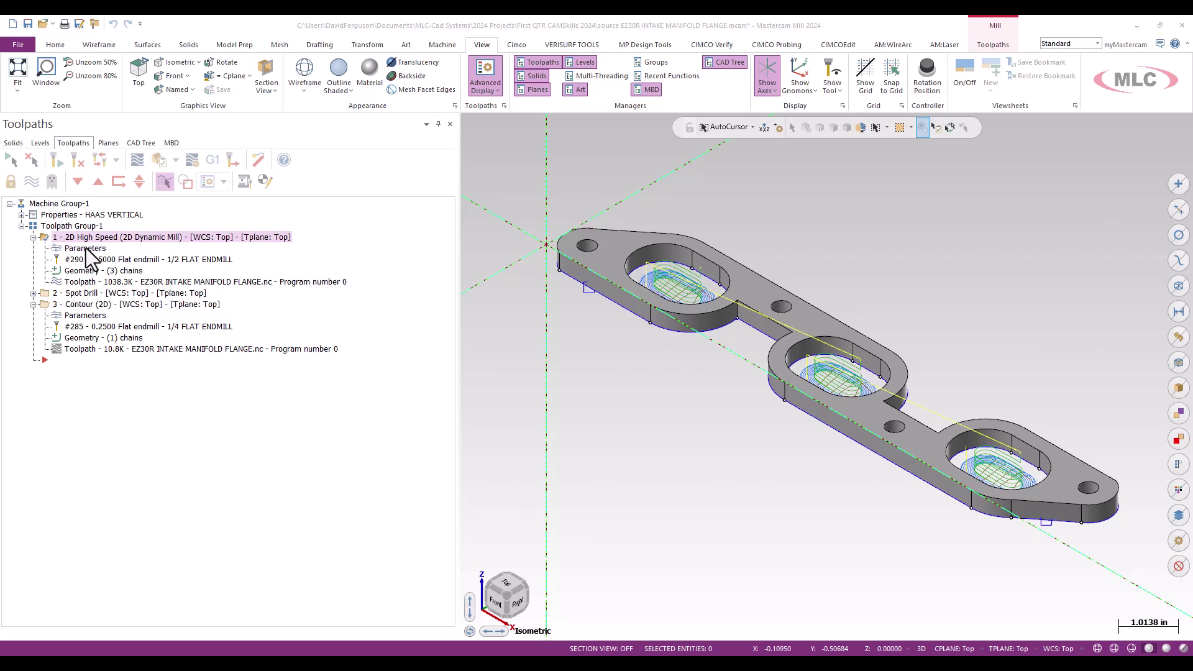
click(386, 136)
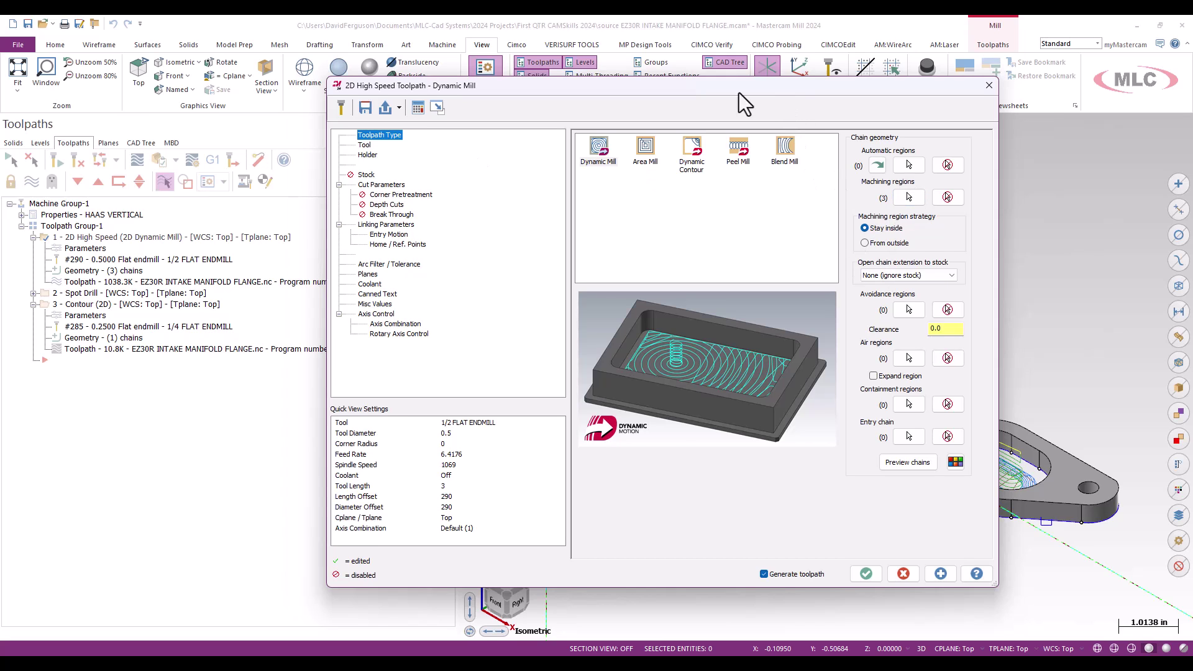
drag(782, 94, 409, 114)
click(534, 482)
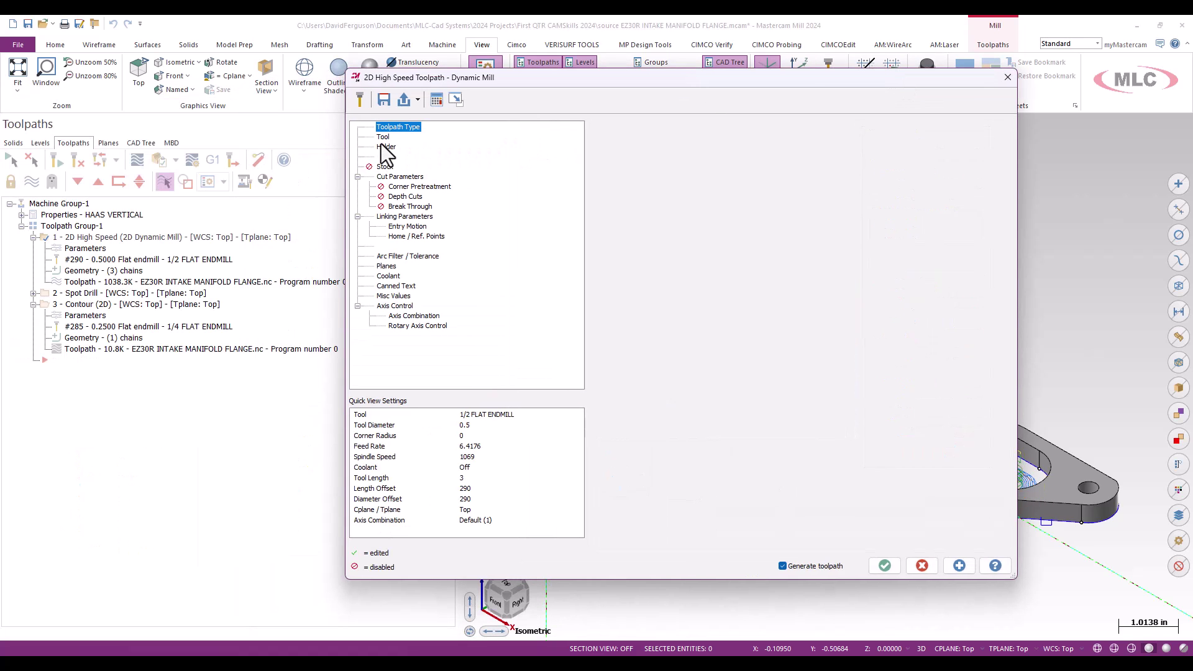
click(384, 138)
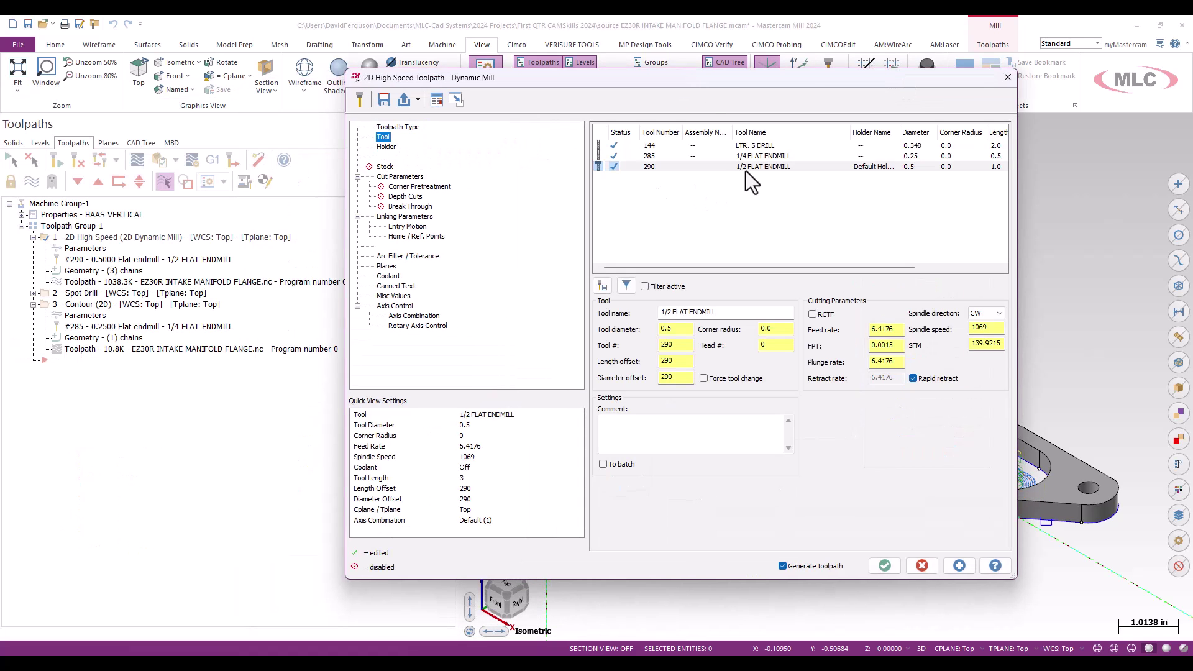
click(400, 177)
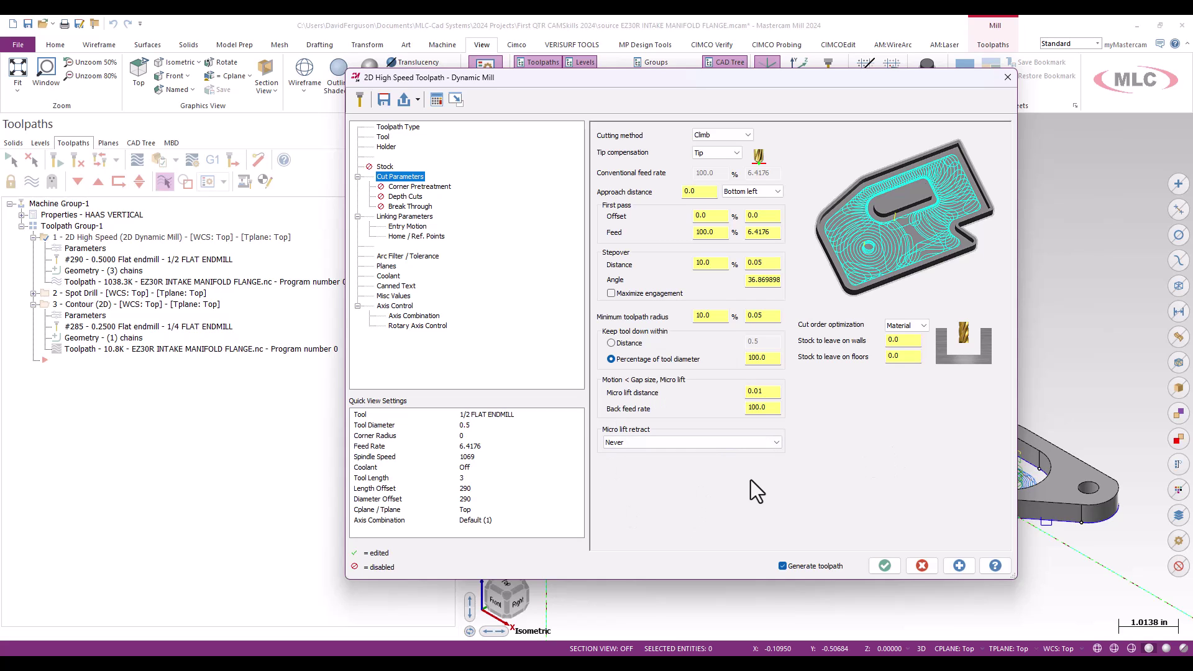
click(408, 217)
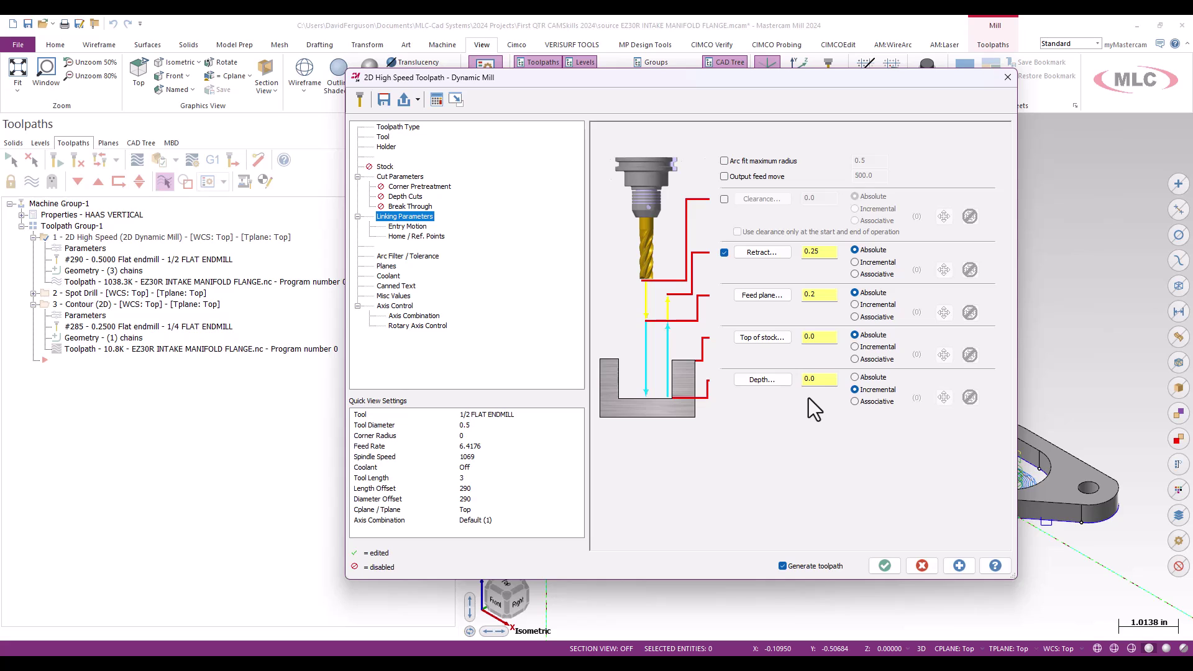
click(412, 227)
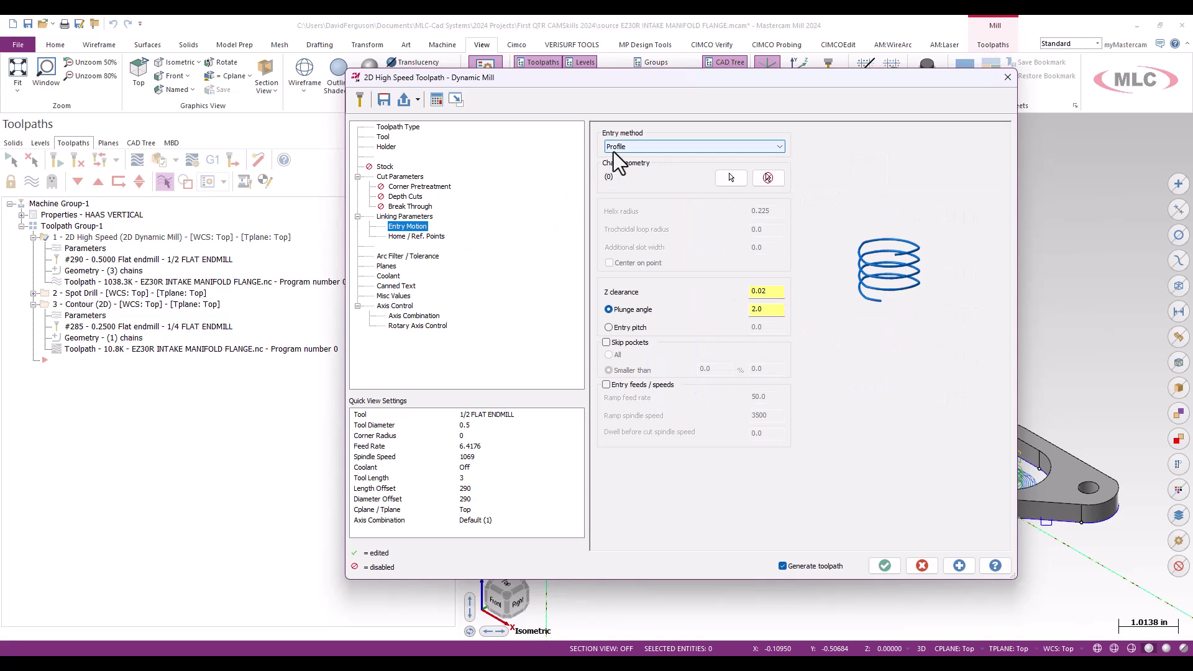
click(886, 566)
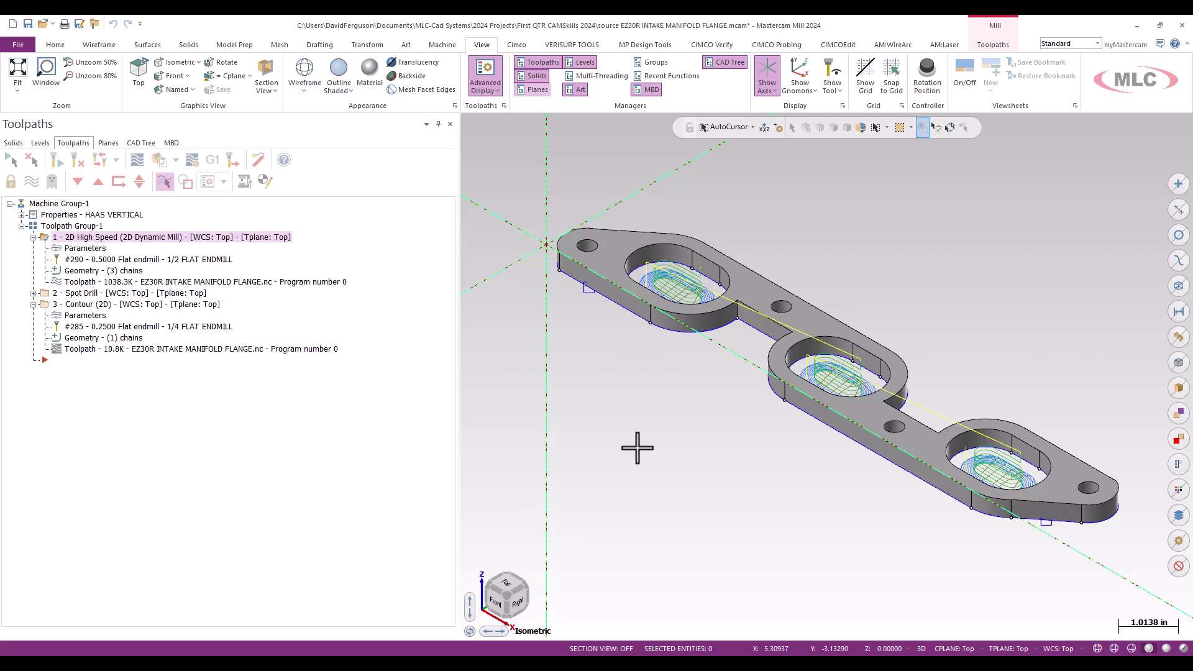
Step: Show the first pocket in the Top view and turn on endpoints in the advanced toolpath display
scroll(643, 260, up, 5)
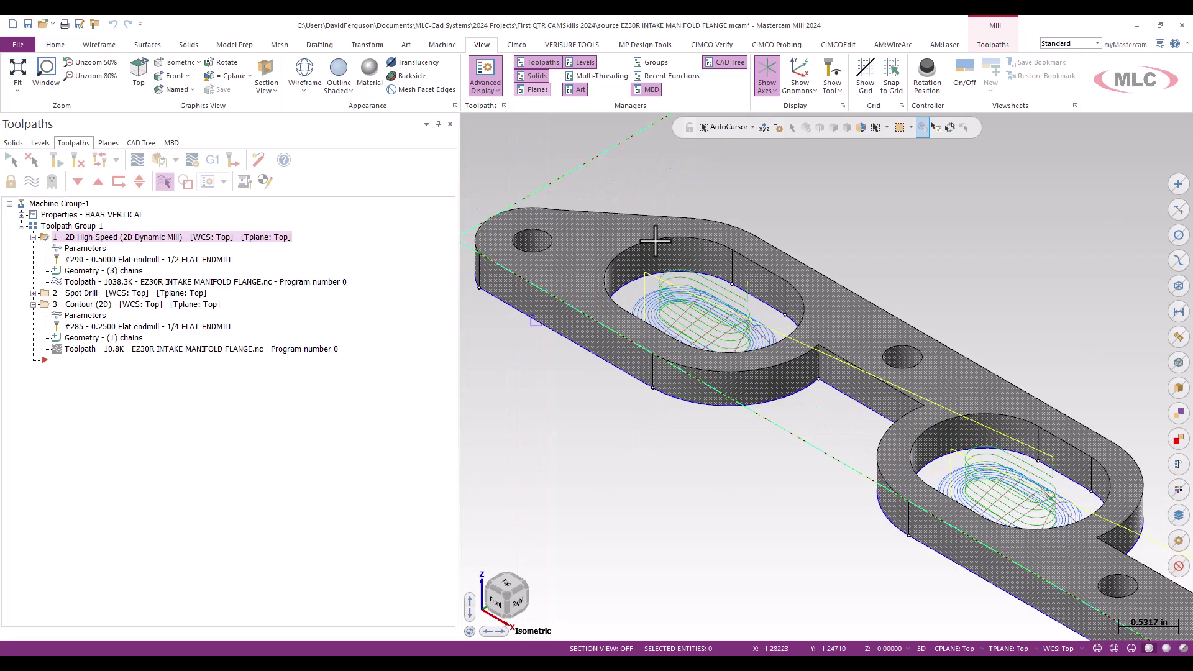
right_click(687, 181)
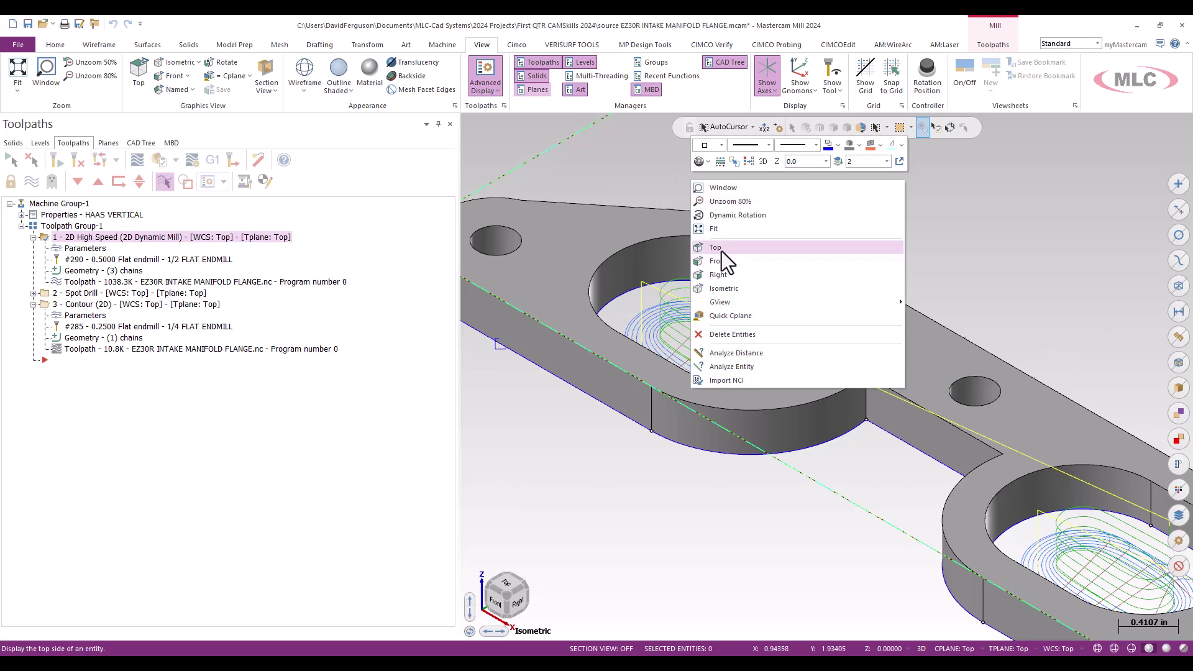
click(721, 251)
scroll(720, 428, up, 2)
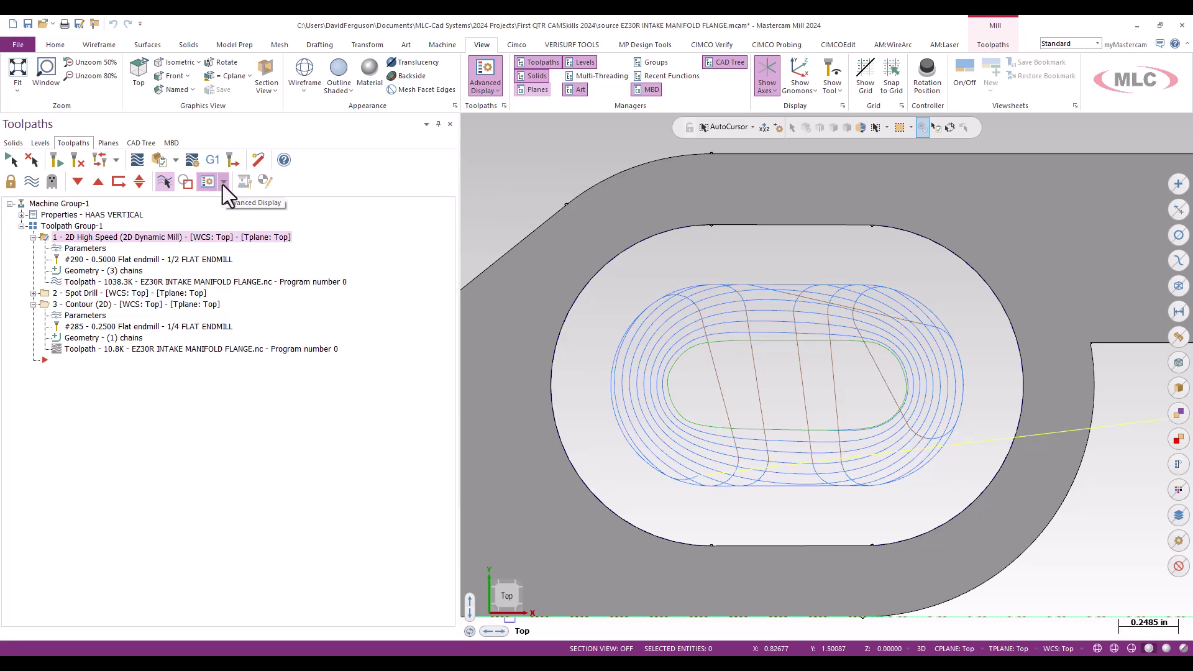
click(222, 182)
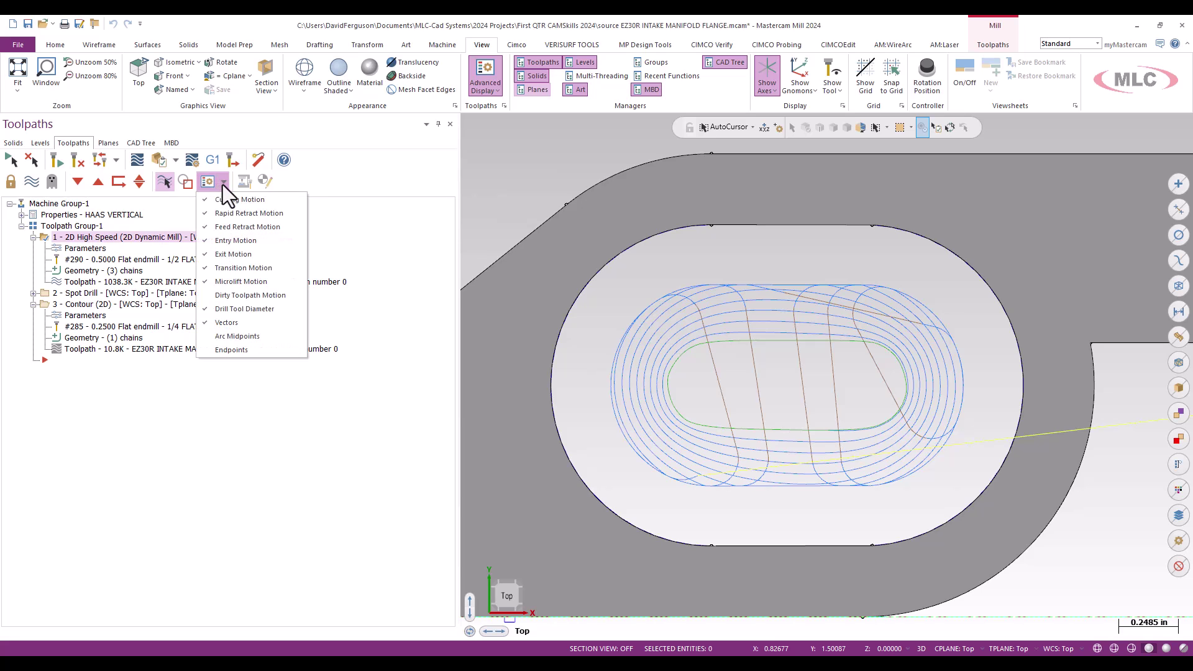
click(241, 351)
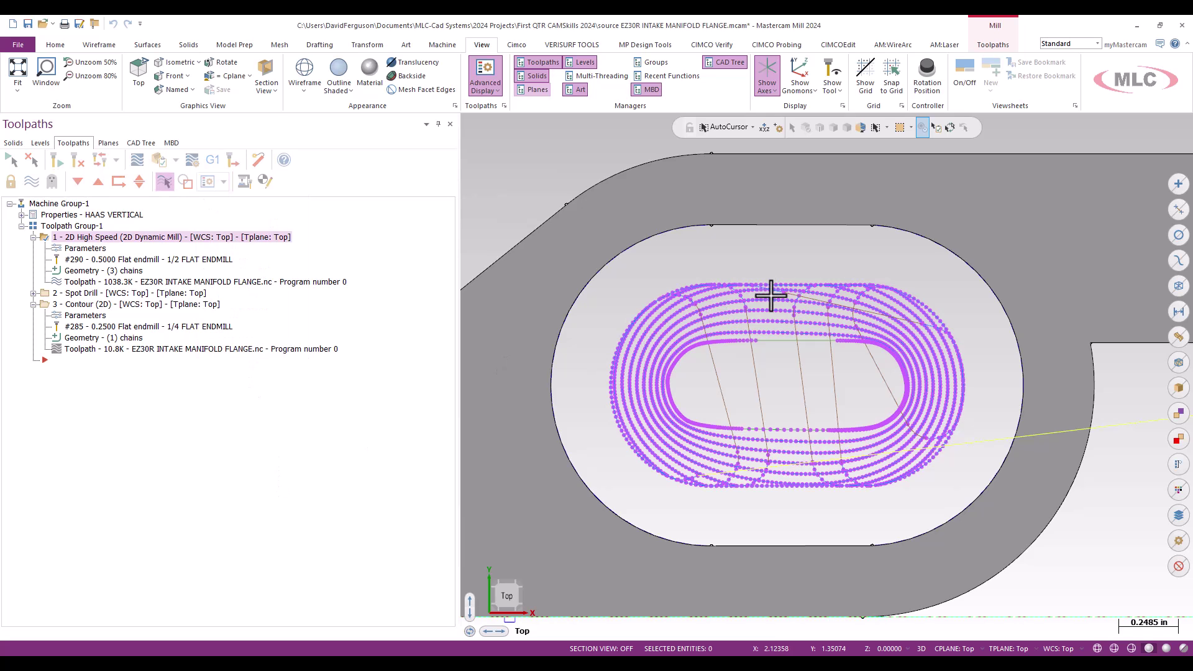
Step: Examine the endpoint spacing along the first pocket's toolpath and check the Dynamic Mill operation's Arc Filter / Tolerance settings
scroll(736, 314, up, 5)
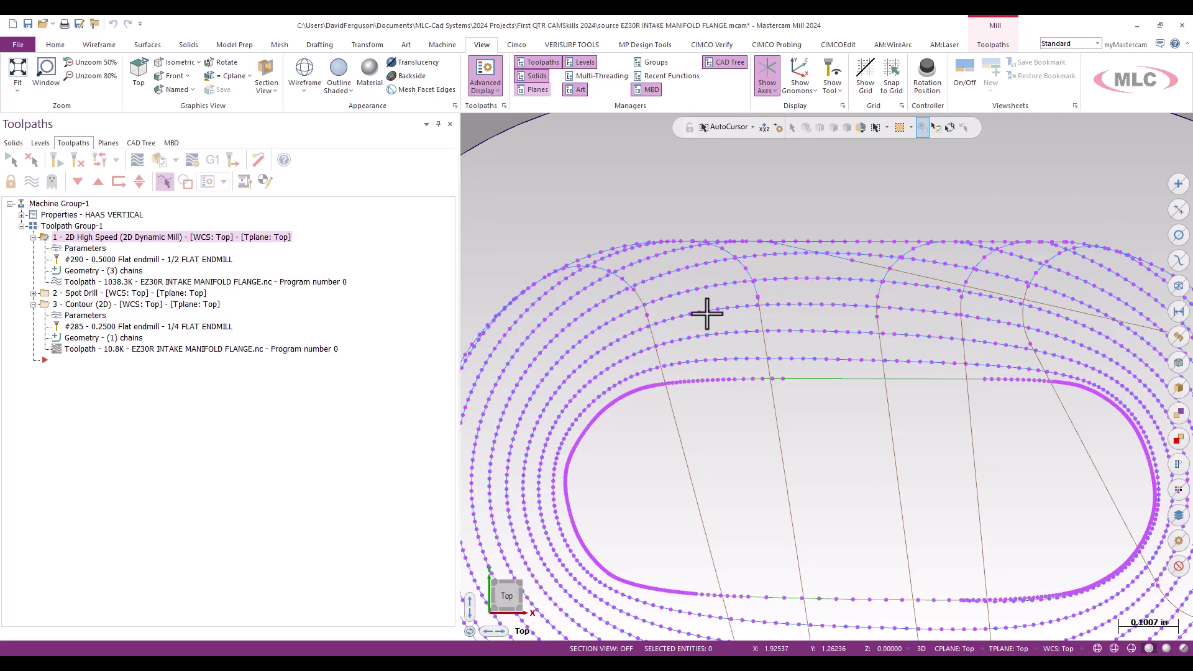
middle_drag(799, 439, 821, 423)
scroll(793, 309, up, 3)
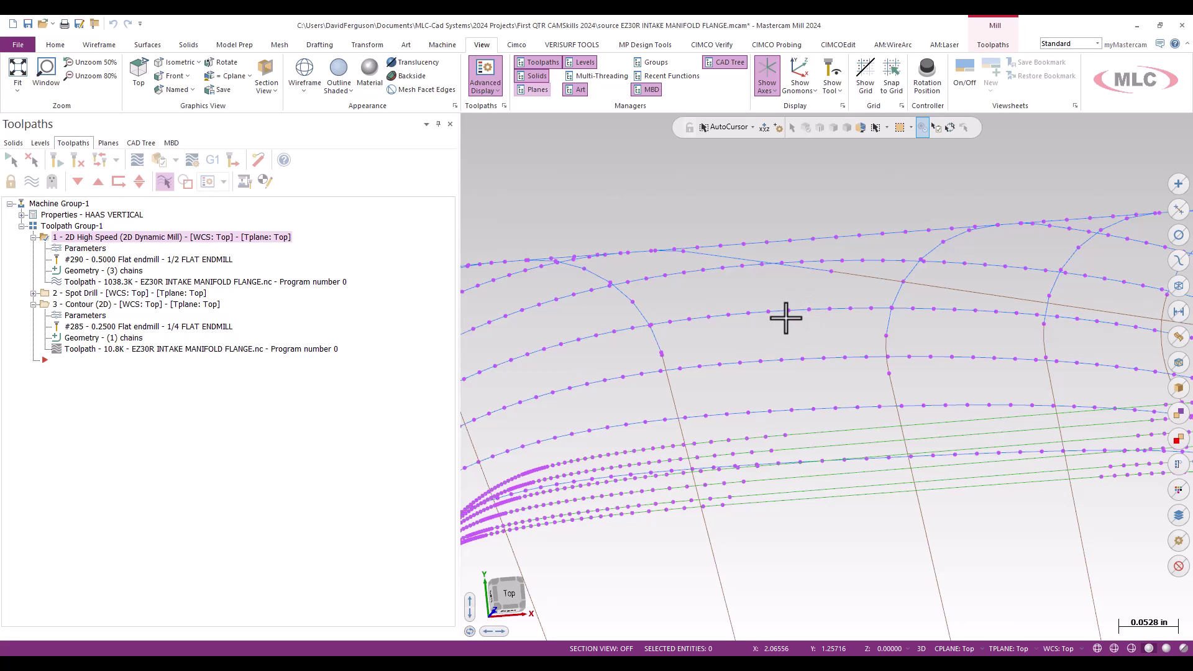
scroll(743, 228, down, 3)
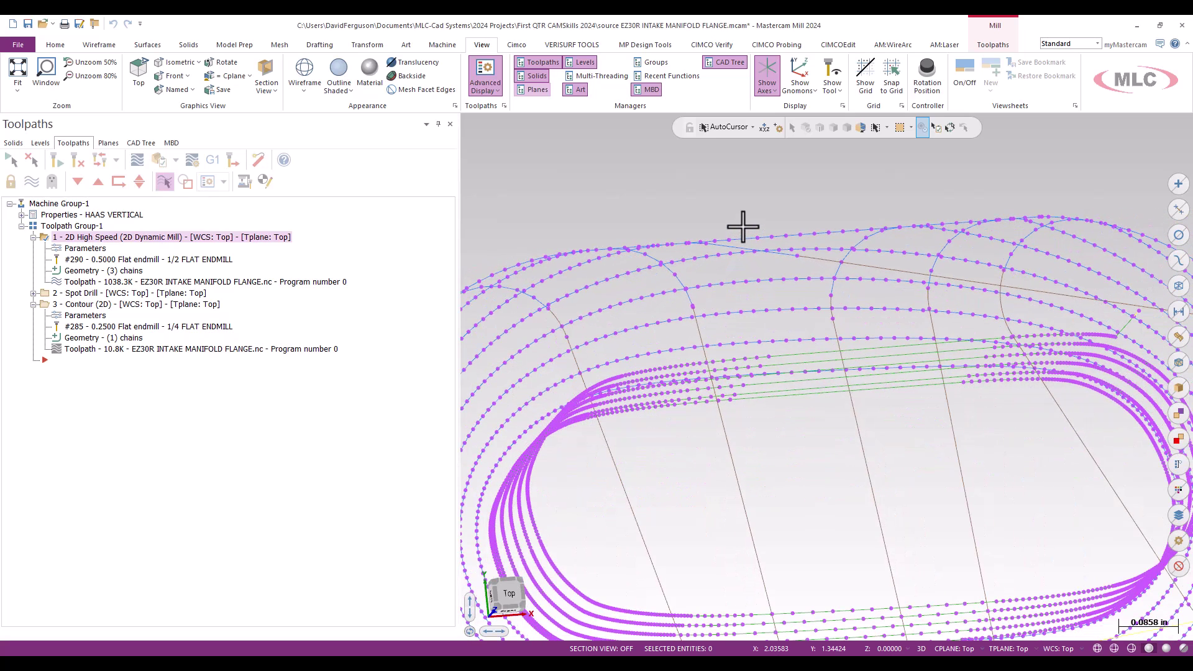
scroll(743, 227, down, 1)
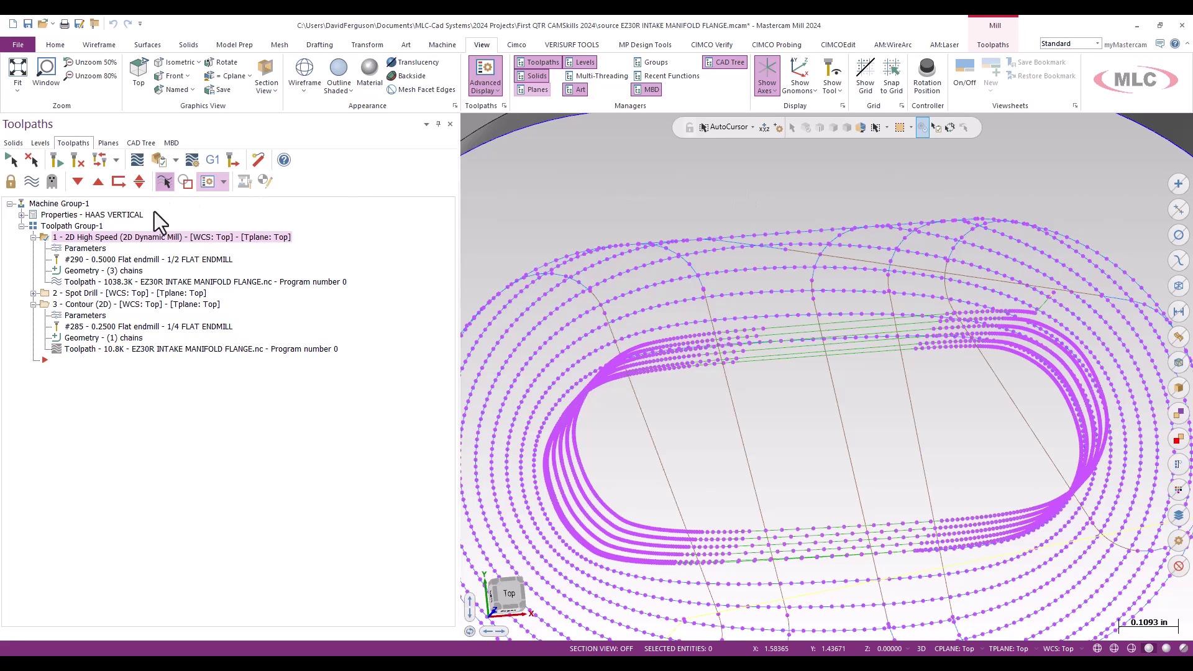
click(96, 247)
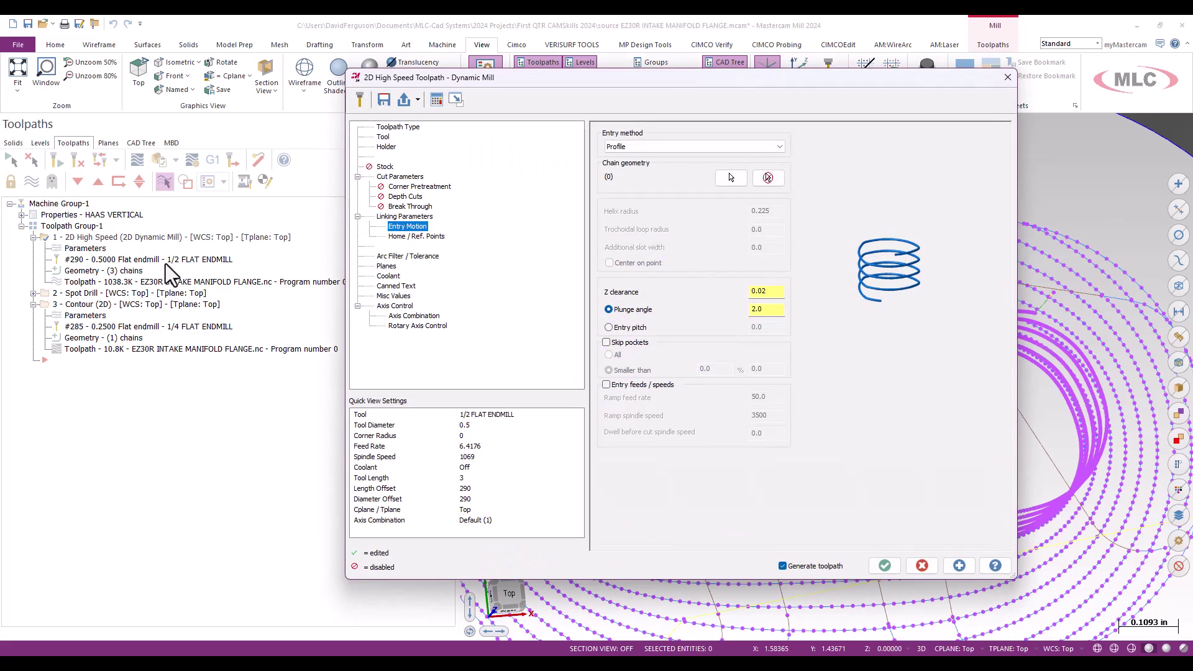
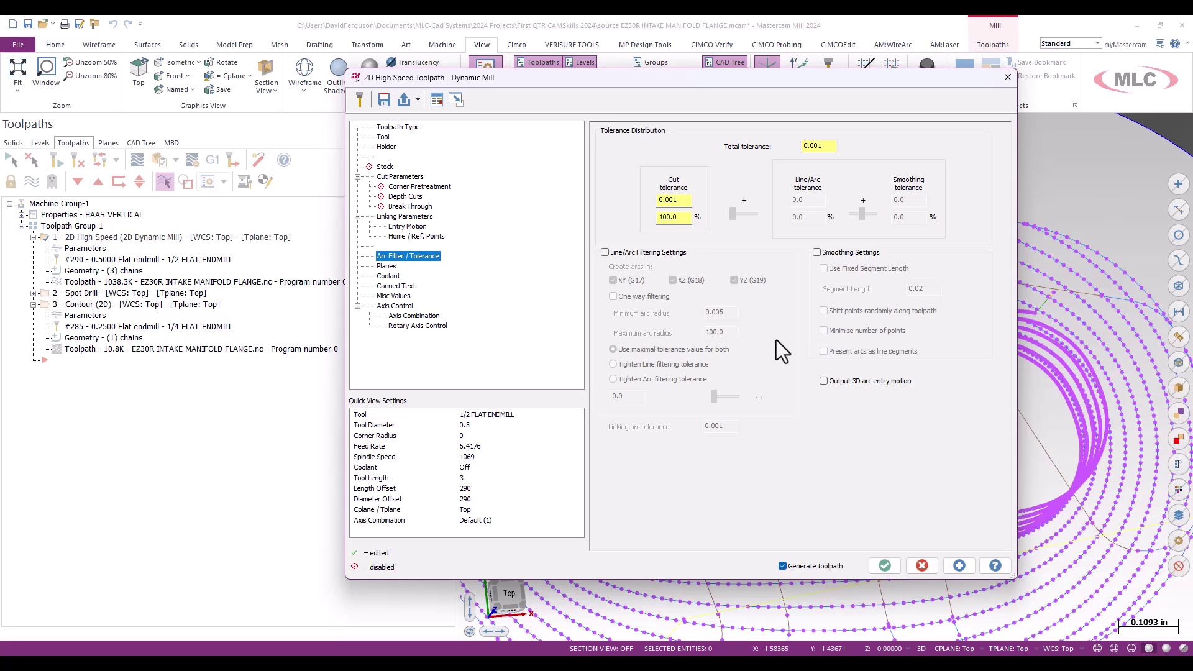
click(1005, 77)
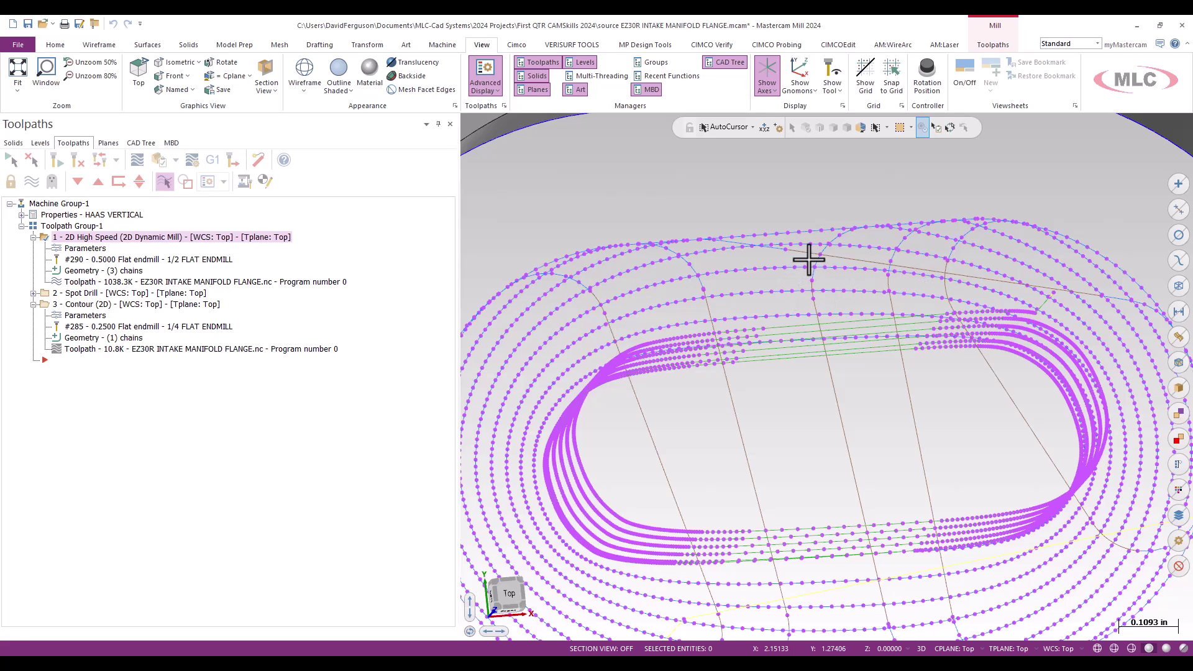
scroll(684, 258, up, 5)
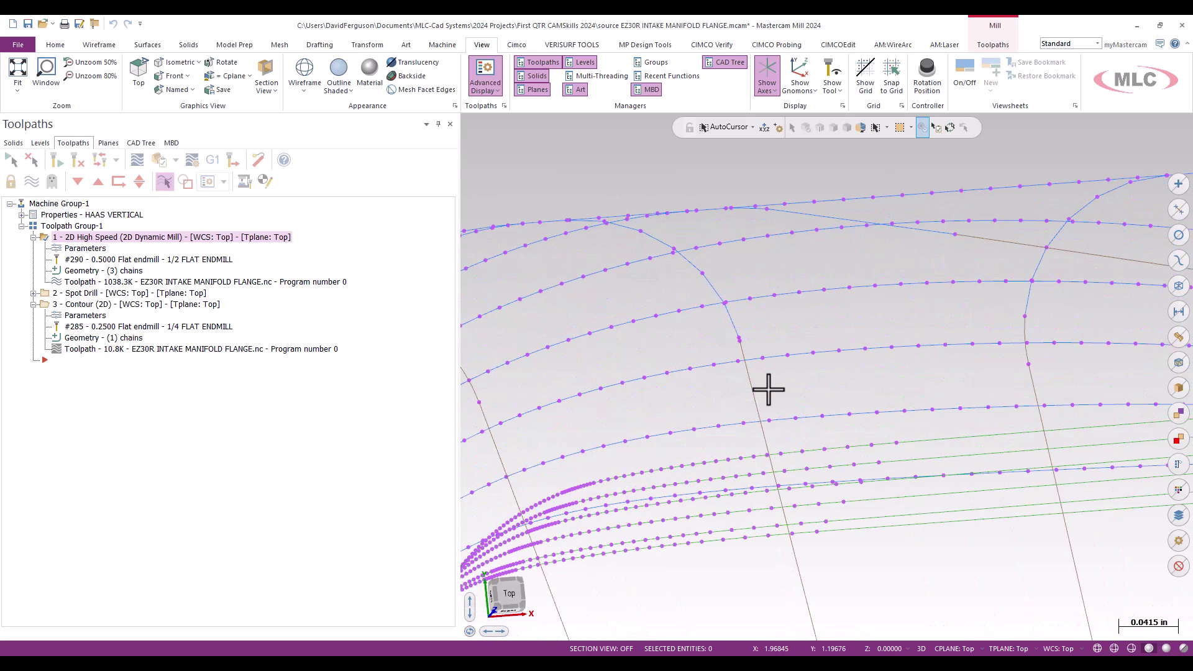
scroll(852, 267, down, 5)
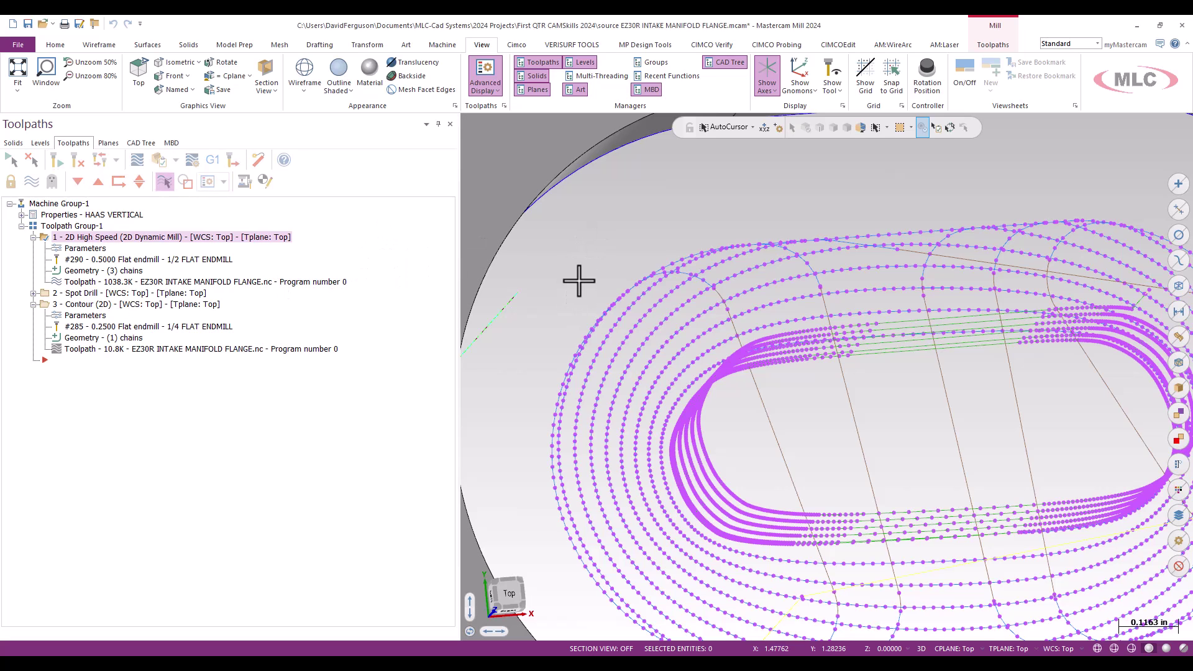
scroll(572, 283, down, 2)
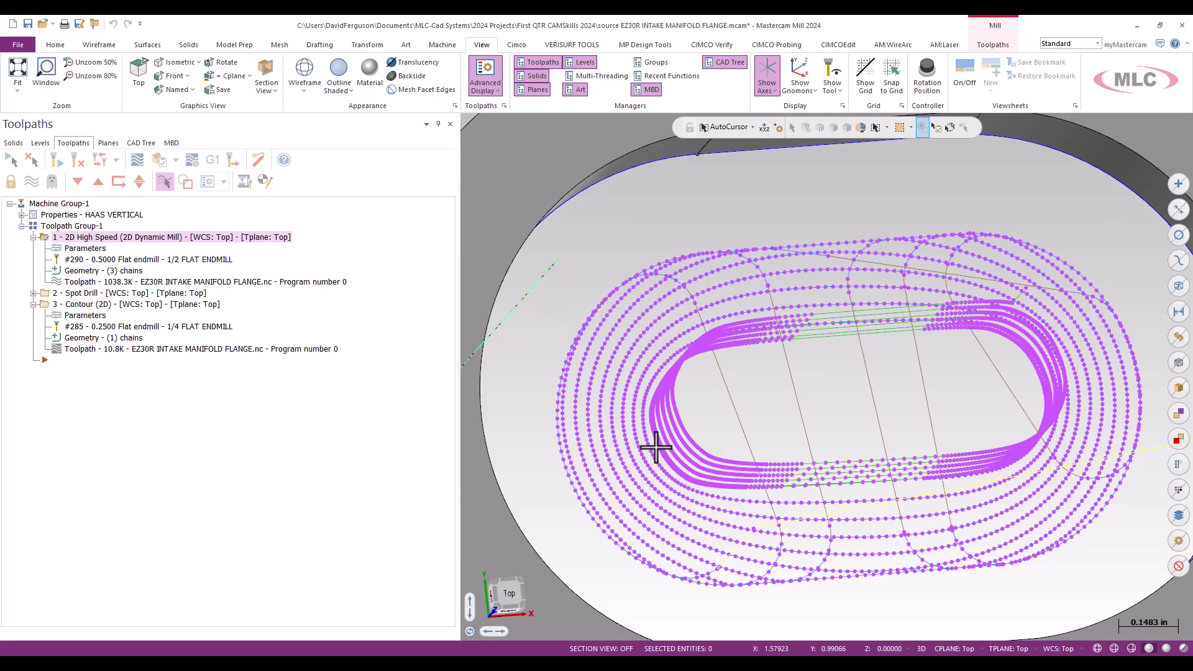
Step: Enable line/arc filtering for the Dynamic Mill operation with arcs only in the XY (G17) plane and regenerate the toolpath
click(83, 249)
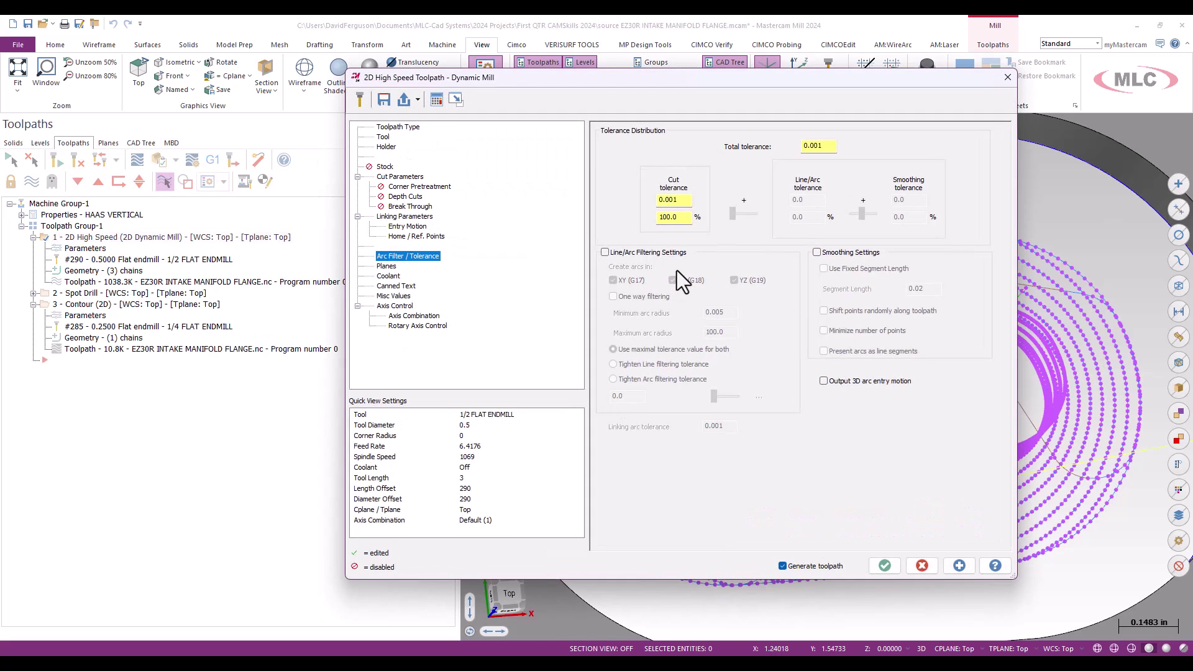
click(604, 252)
click(673, 280)
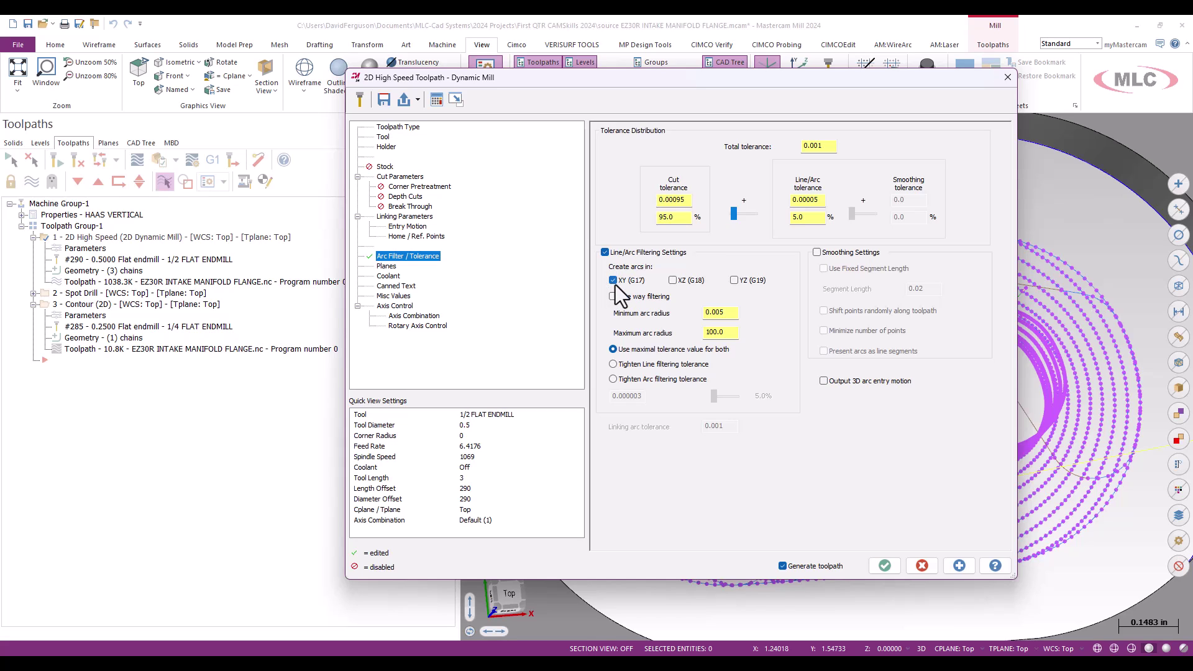
click(884, 565)
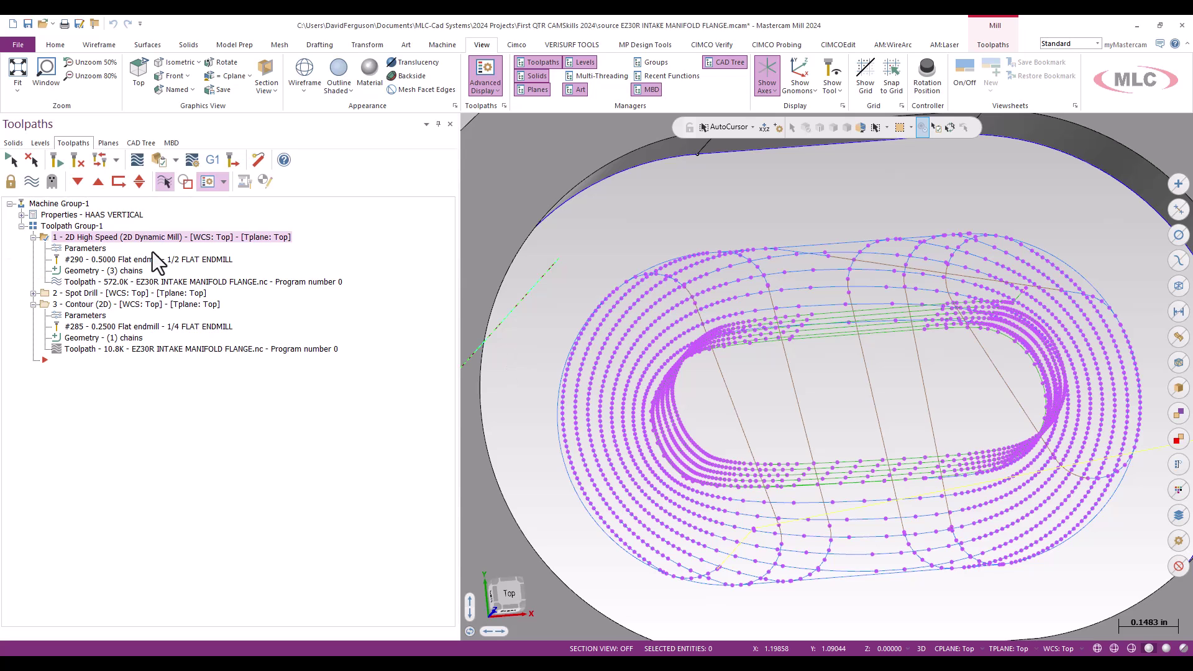
Step: Allow filtered arcs in the XZ (G18) and YZ (G19) planes too, enable Output 3D arc entry motion, and regenerate the Dynamic Mill toolpath
click(86, 248)
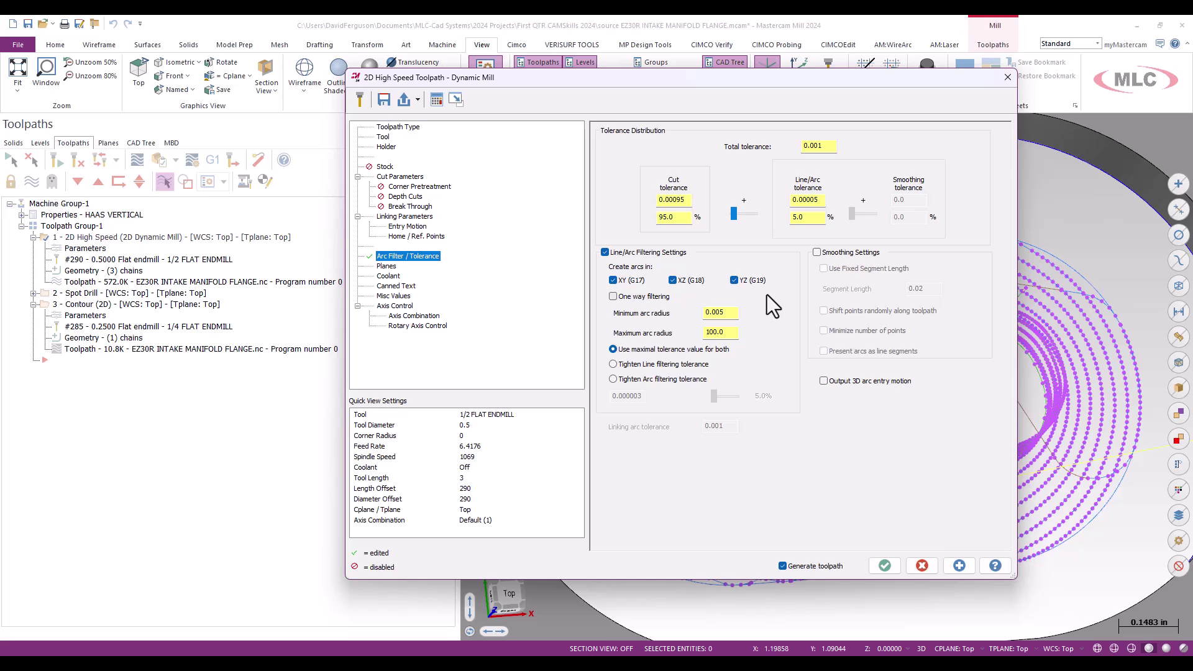
click(882, 566)
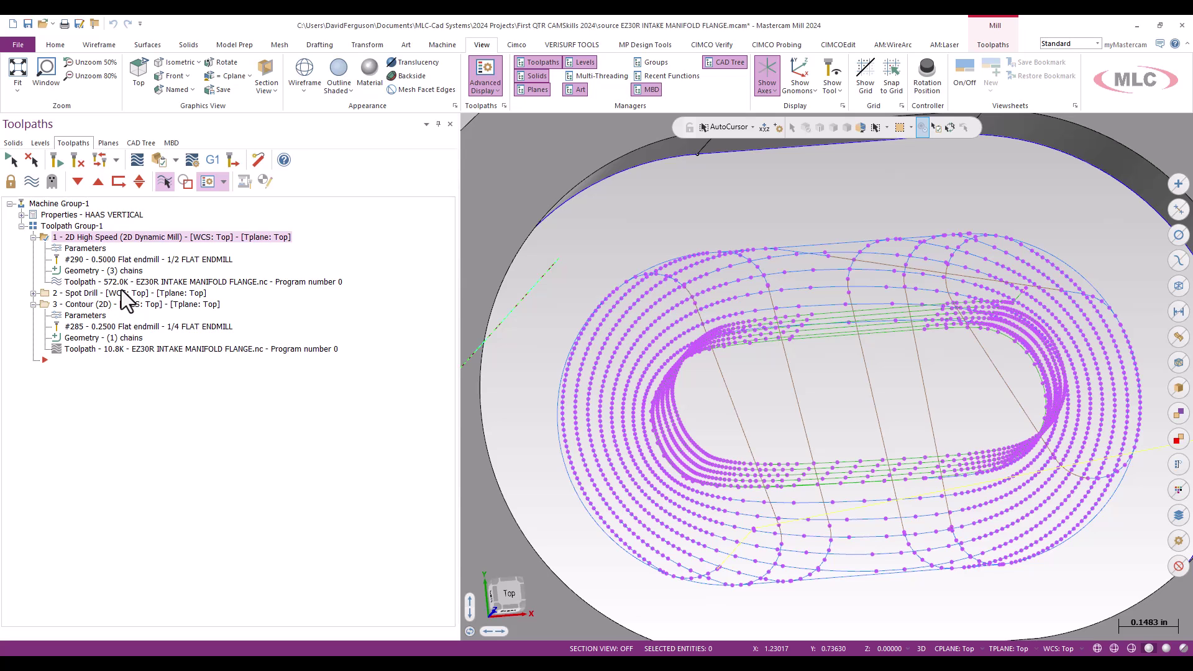
click(93, 251)
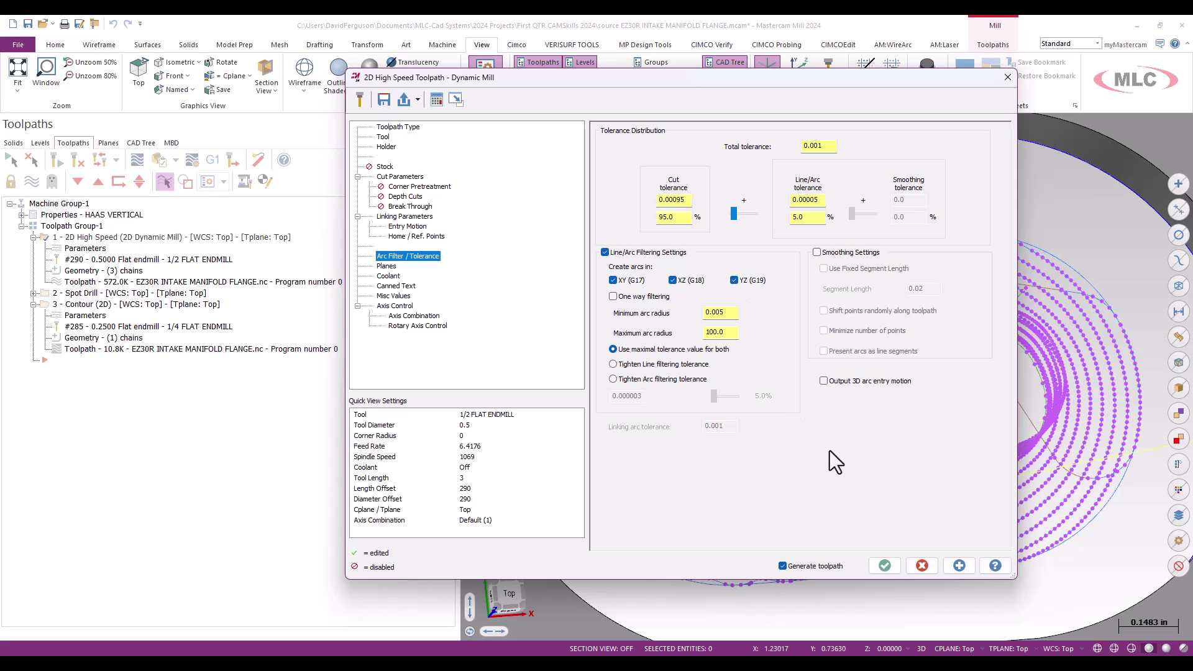
click(823, 382)
click(883, 567)
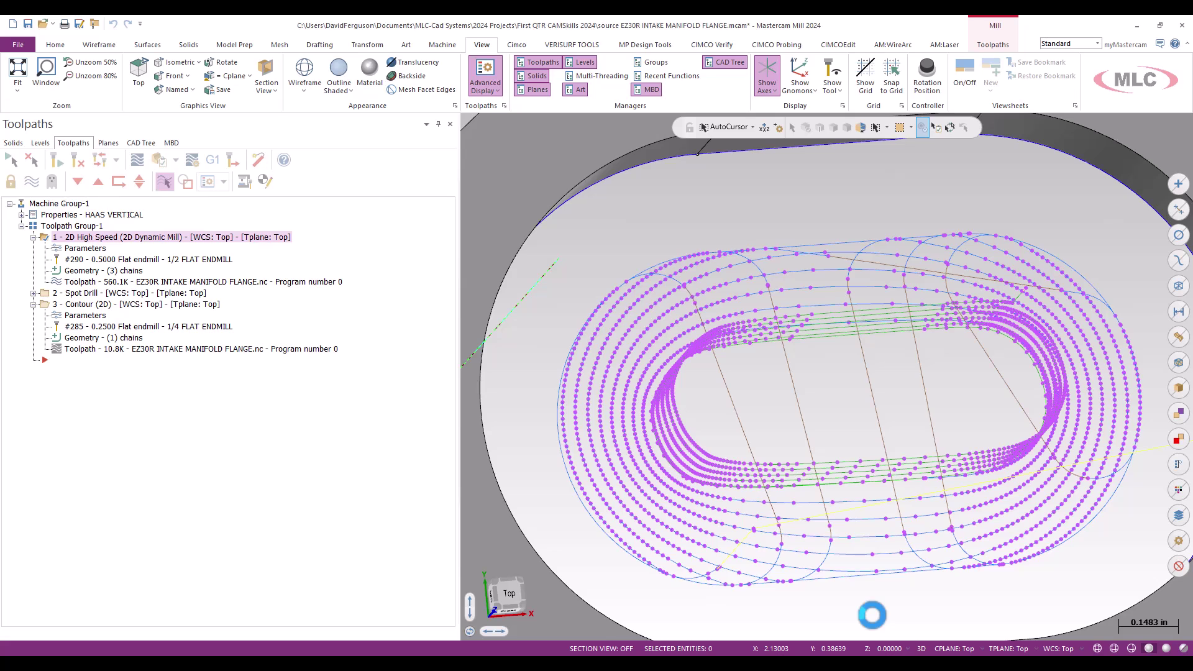
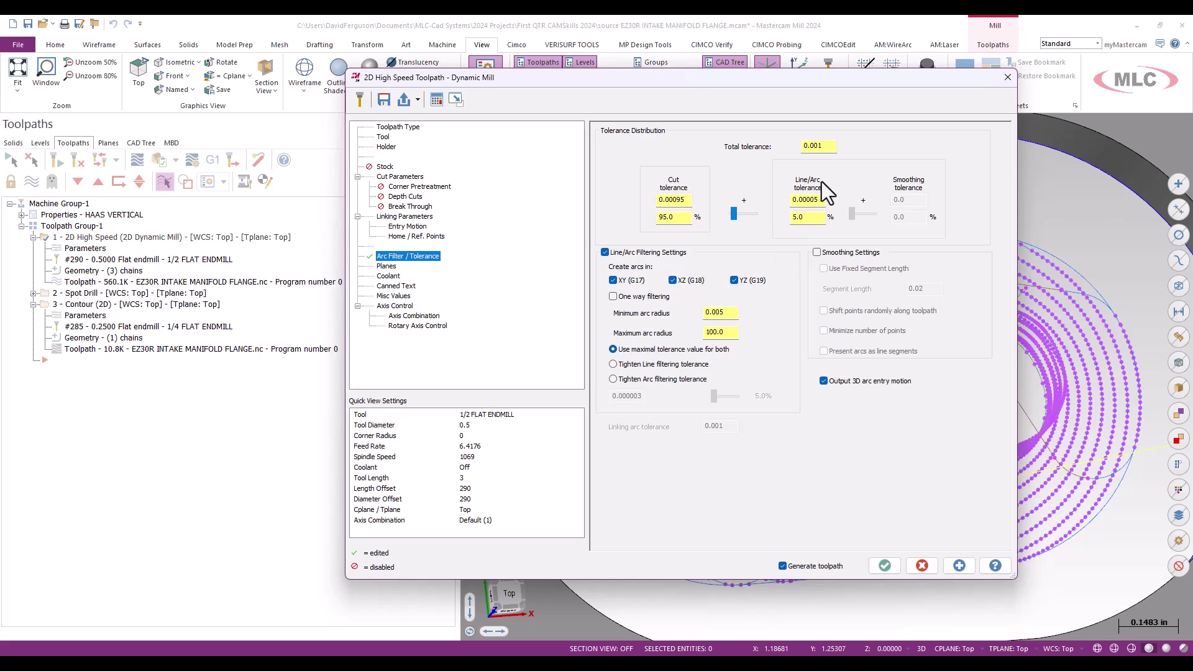
Step: Distribute the Dynamic Mill tolerance as 25% cut and 75% line/arc, regenerate the toolpath, and recheck the settings
drag(733, 215, 748, 214)
drag(749, 213, 767, 212)
drag(753, 211, 747, 215)
click(748, 214)
click(885, 564)
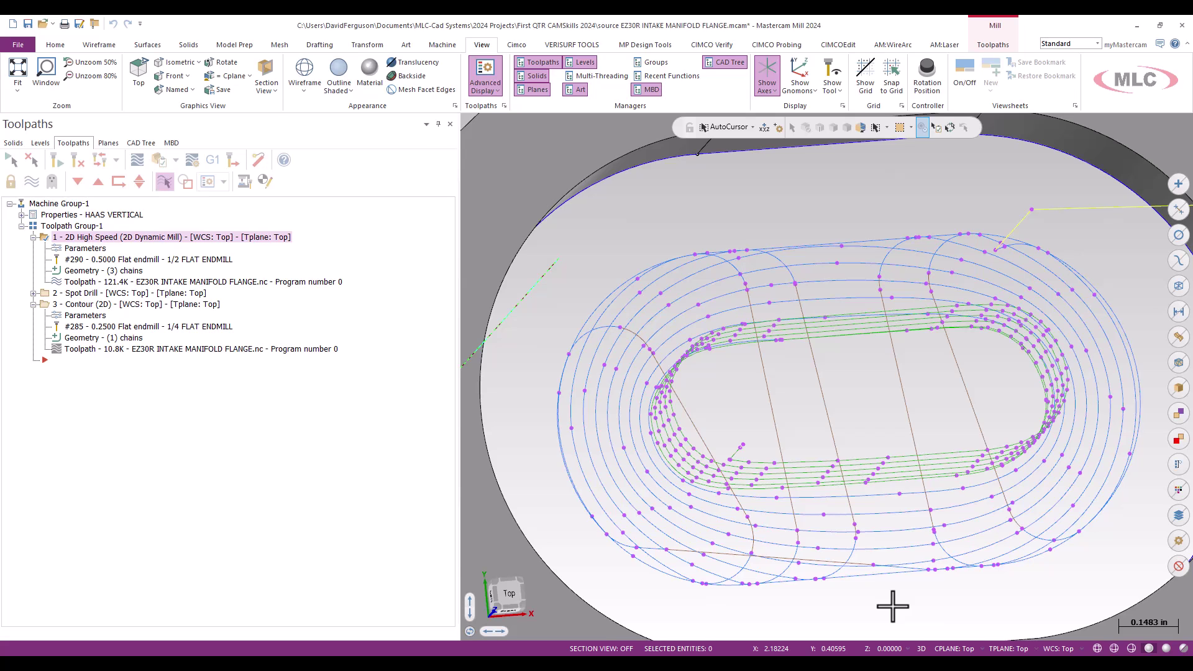
click(83, 248)
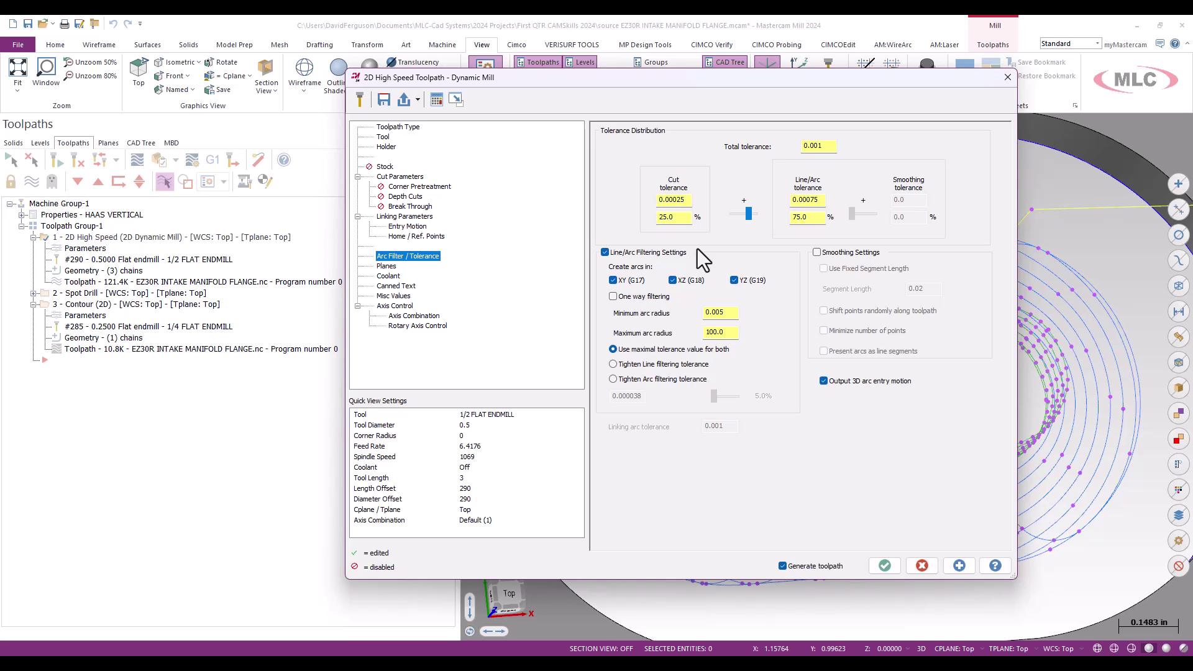
click(884, 565)
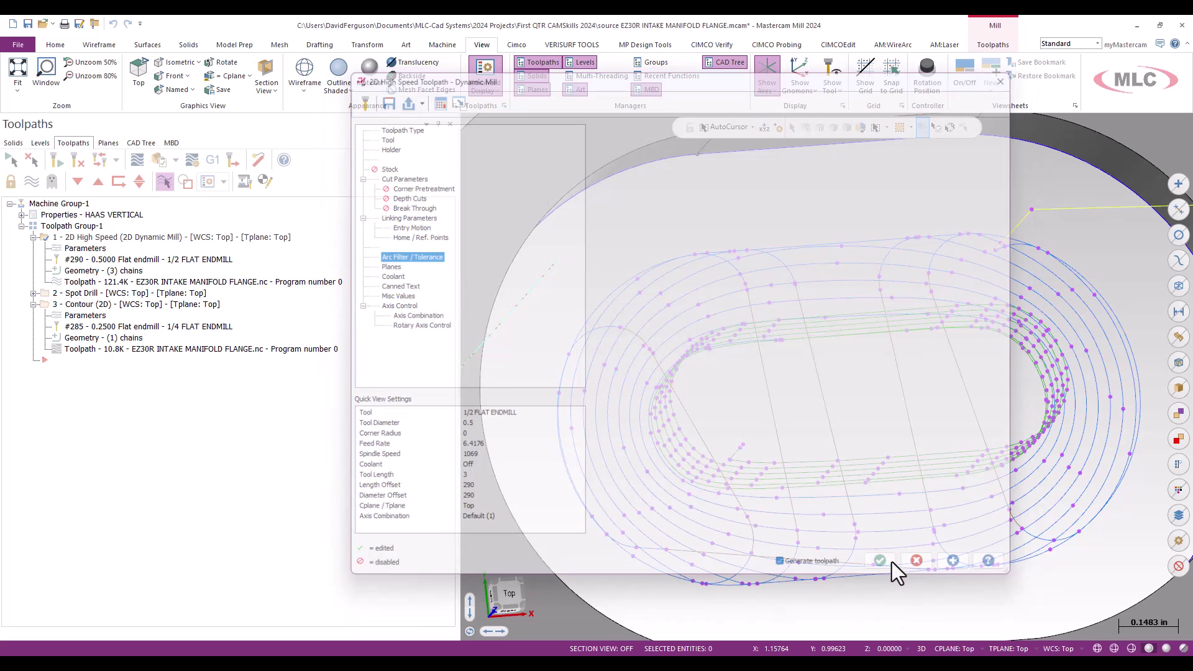
Step: View the Save Toolpath Settings options for the Dynamic Mill operation using a custom operation library, without saving
scroll(728, 301, down, 1)
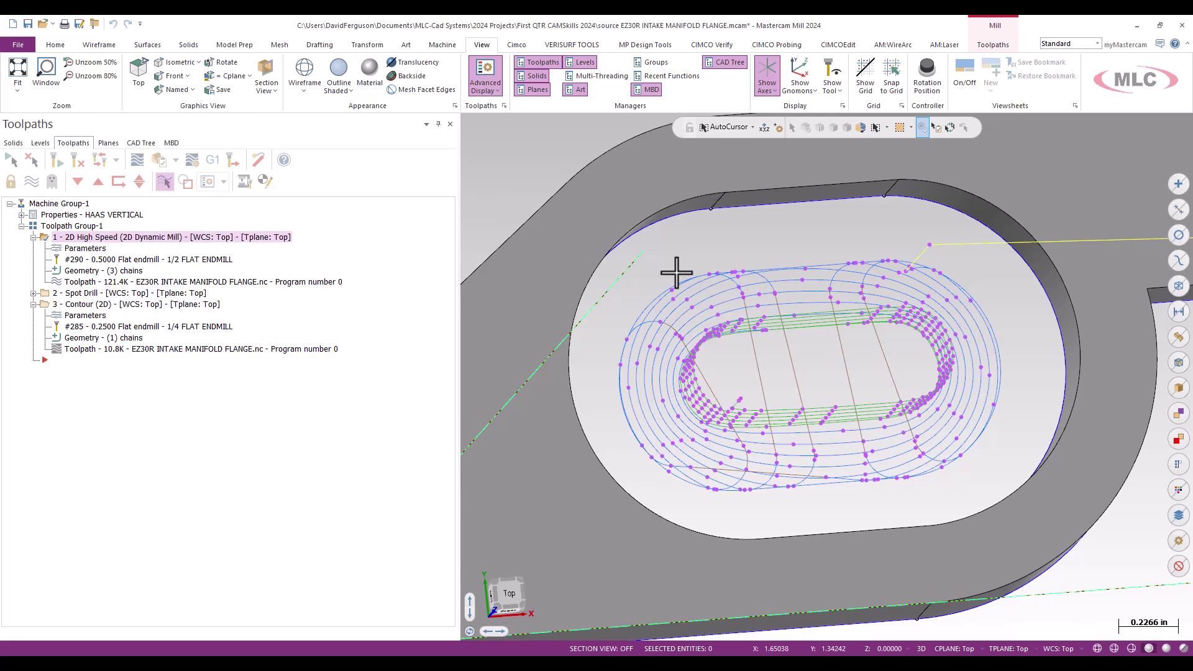
click(87, 249)
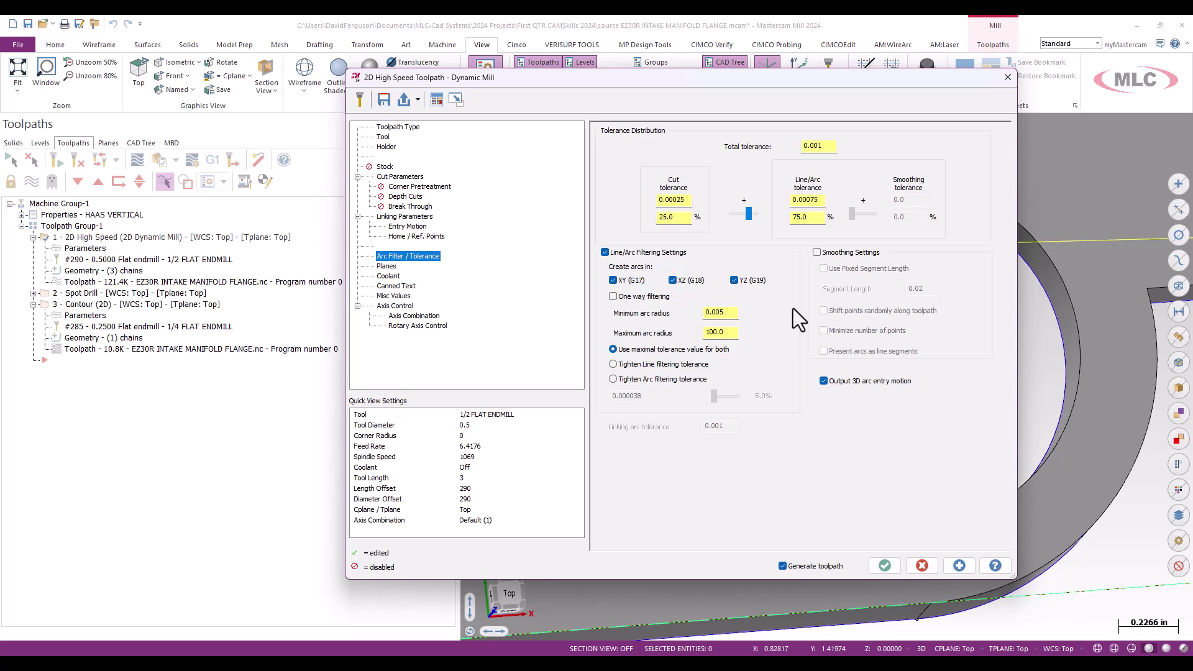
click(383, 100)
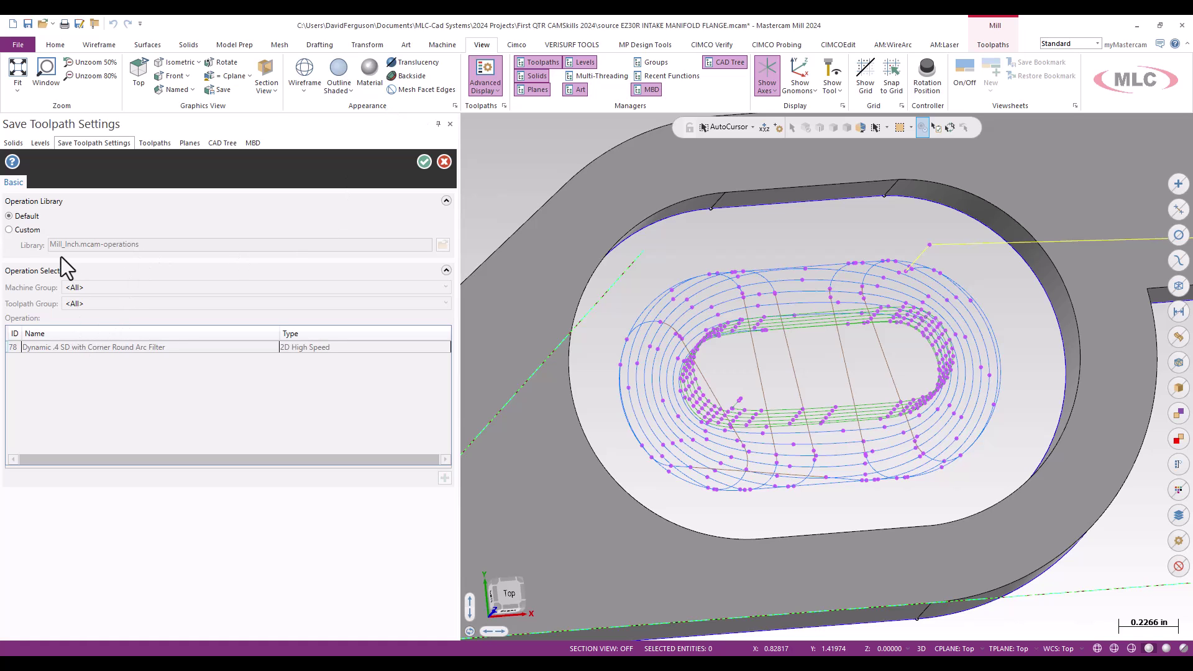
click(11, 229)
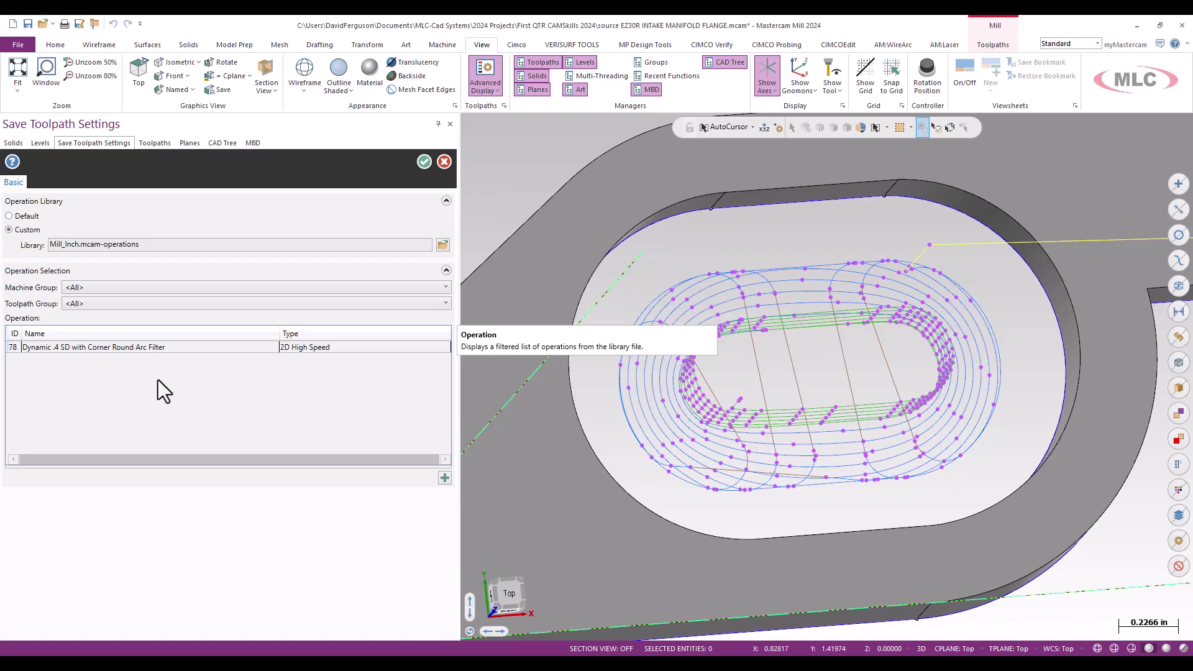
click(443, 163)
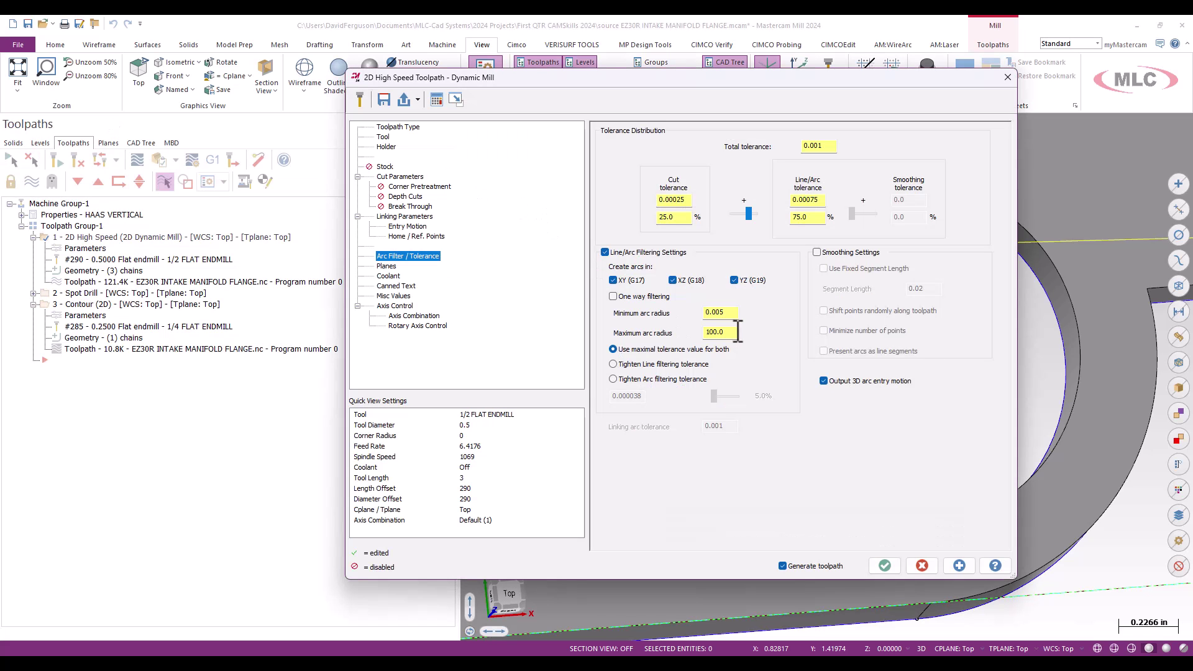